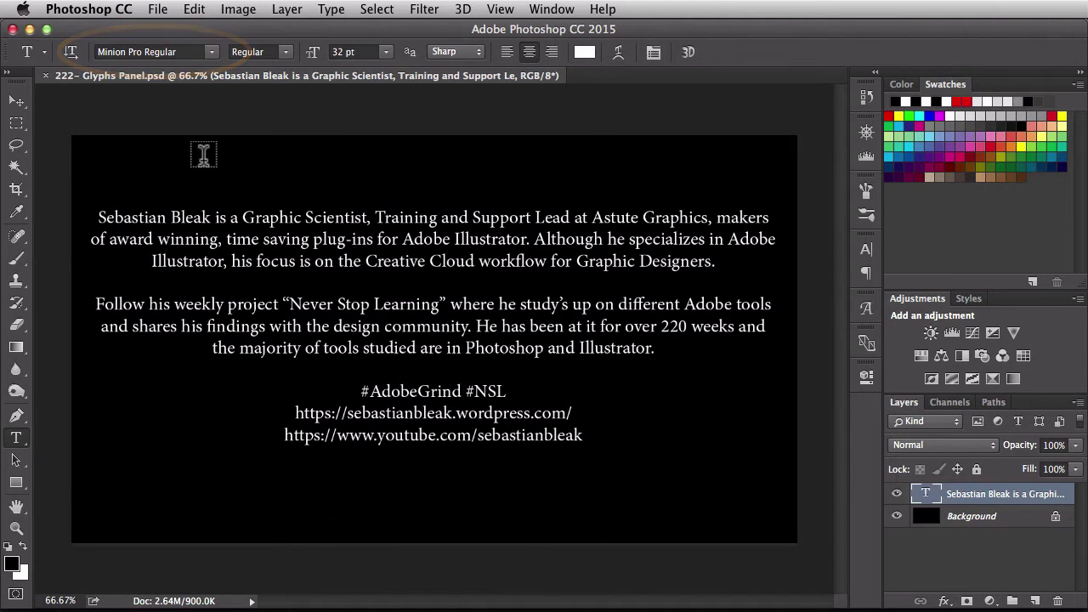
# - Open the Glyphs panel from the Window menu, showing Minion Pro Regular's entire font, without changing the font
pyautogui.click(211, 53)
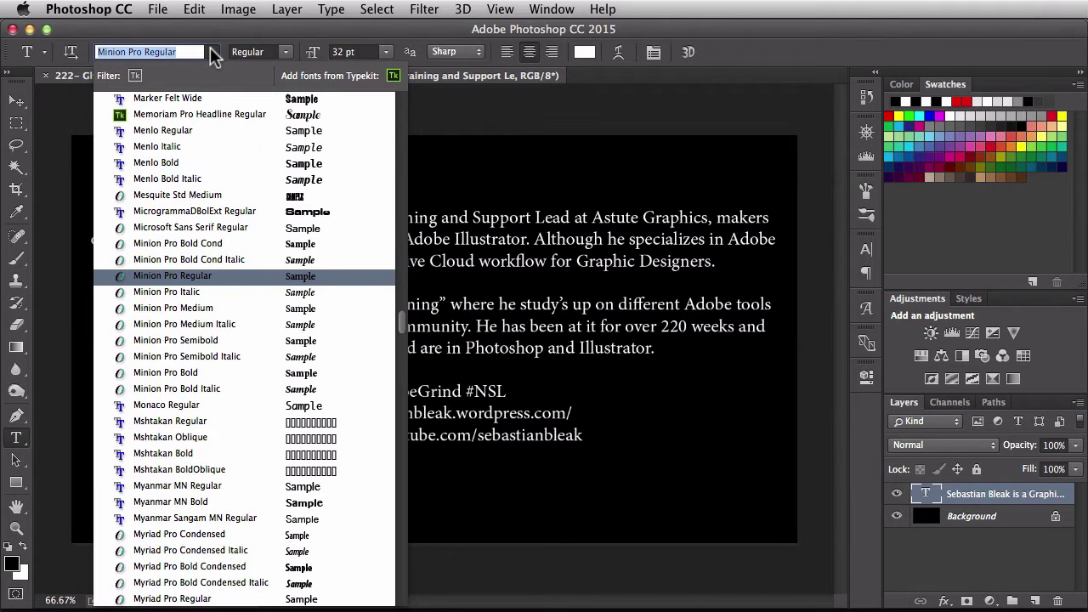
pyautogui.click(211, 52)
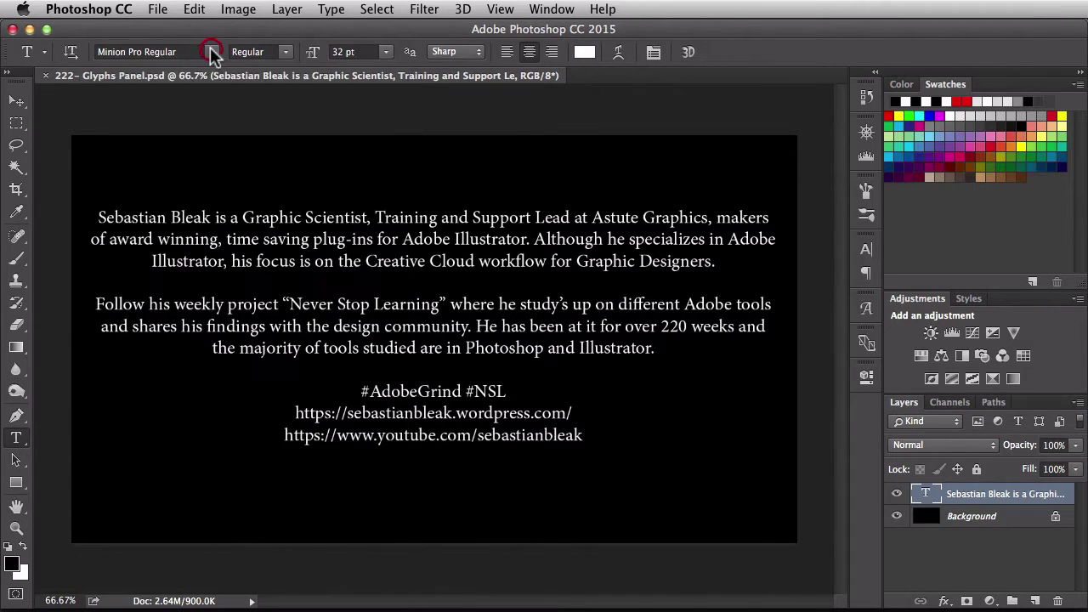
pyautogui.click(548, 11)
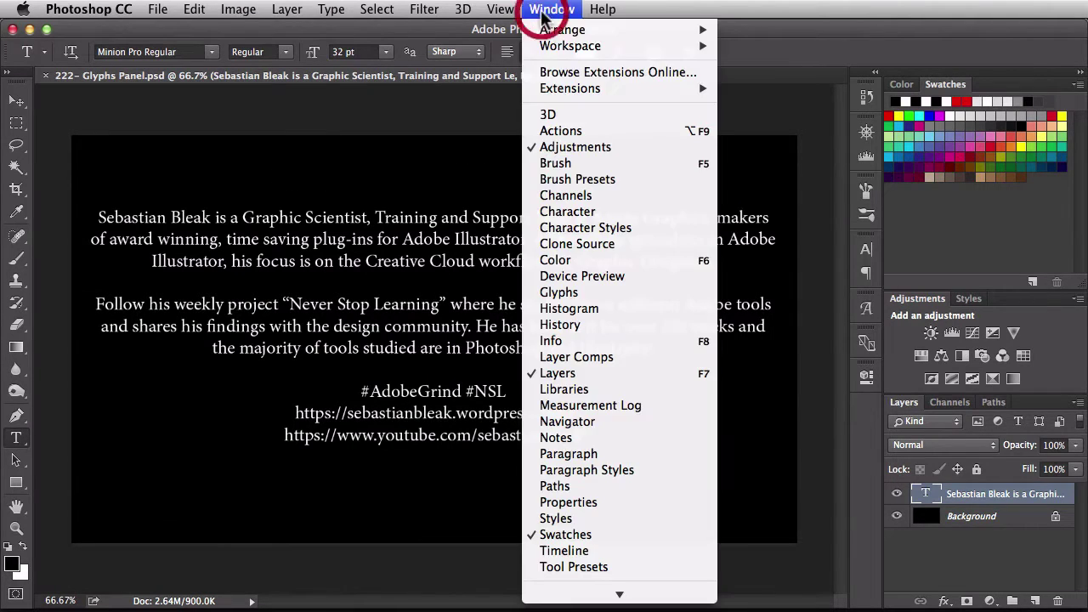
pyautogui.click(626, 293)
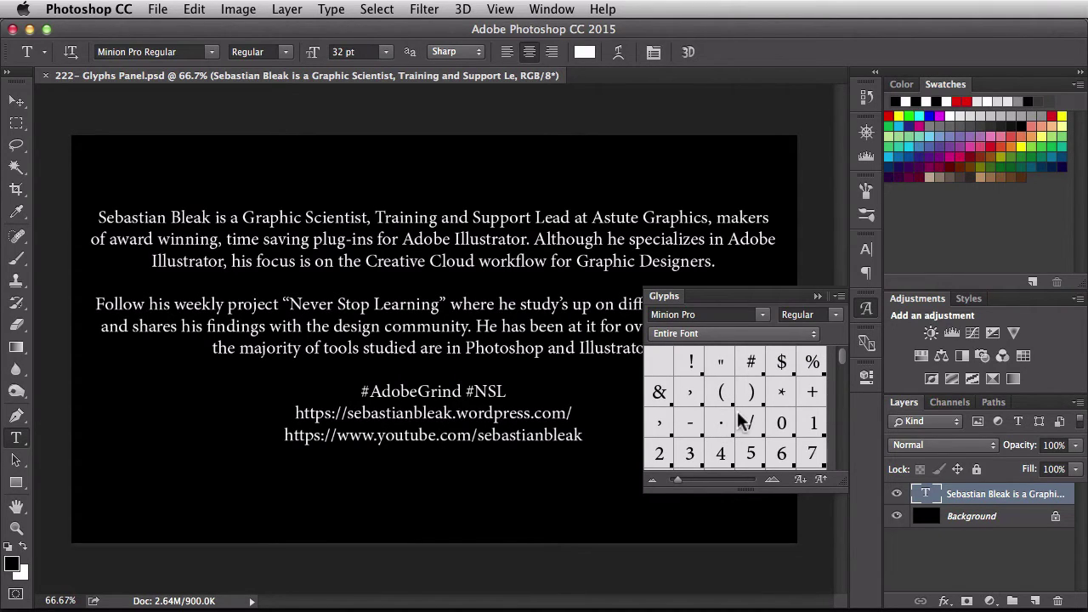
pyautogui.click(763, 317)
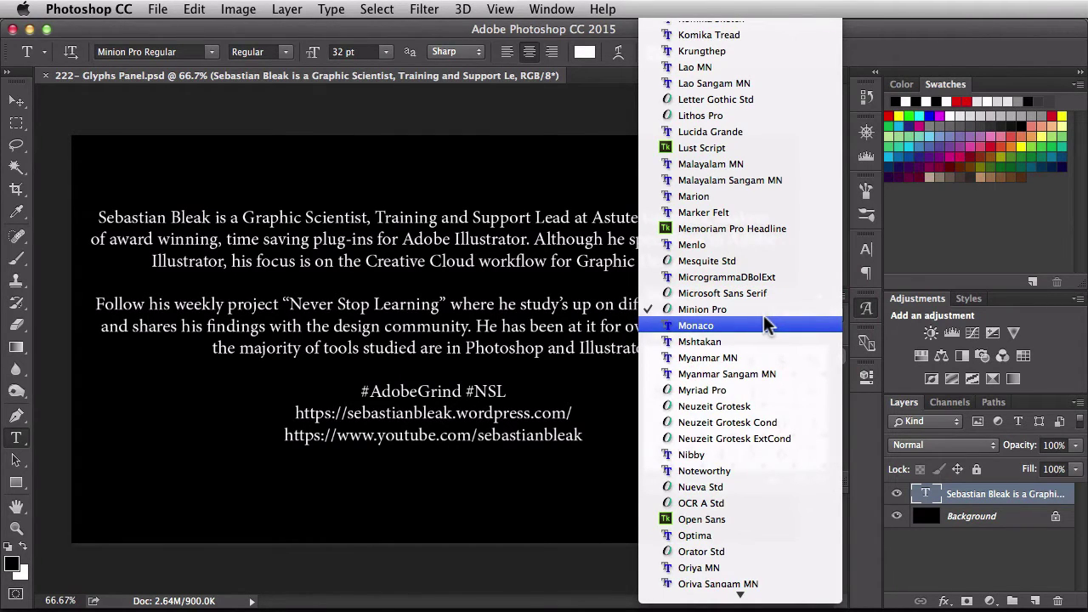
pyautogui.press('Escape')
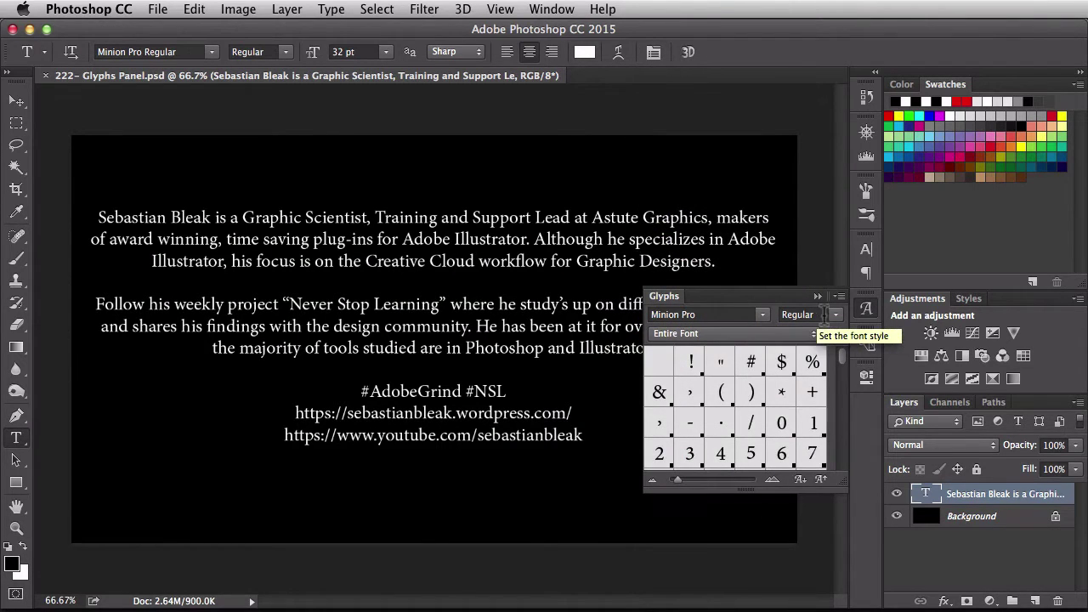
pyautogui.click(834, 315)
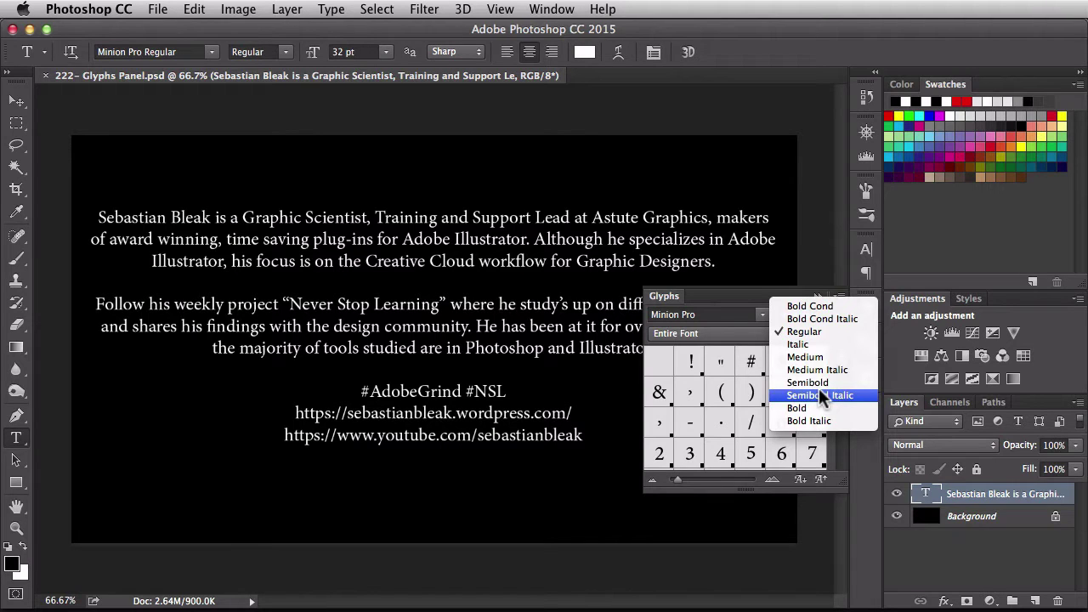
pyautogui.press('Escape')
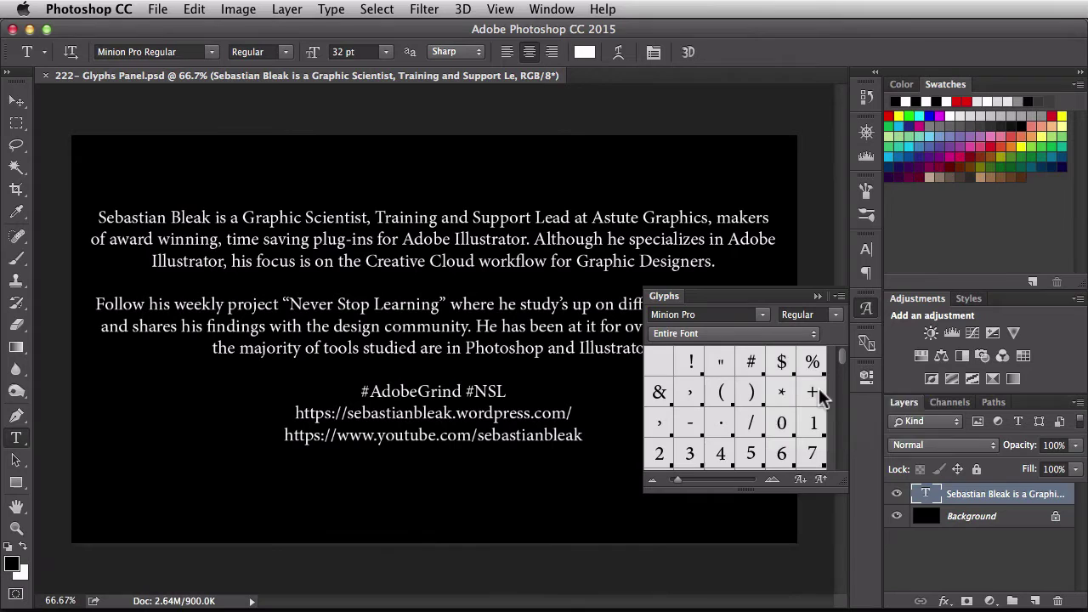
pyautogui.moveTo(819, 388)
pyautogui.moveTo(841, 356)
pyautogui.mouseDown()
pyautogui.moveTo(838, 405)
pyautogui.moveTo(843, 357)
pyautogui.mouseUp()
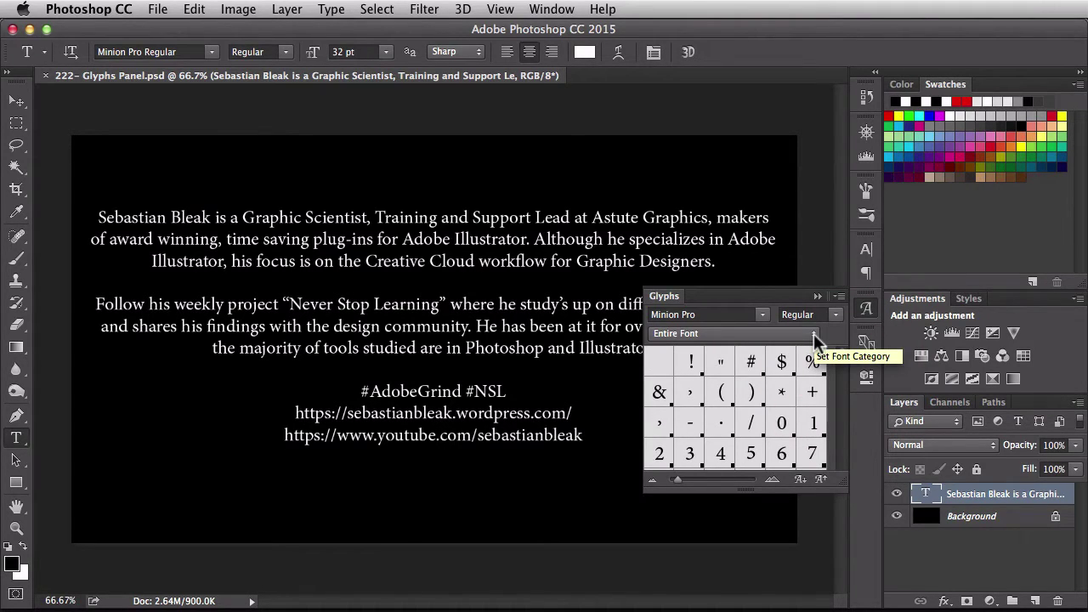
# - Filter the Glyphs panel to Currency, then to Numbers, listing Minion Pro digits and fractions like ½ and ¼
pyautogui.click(814, 333)
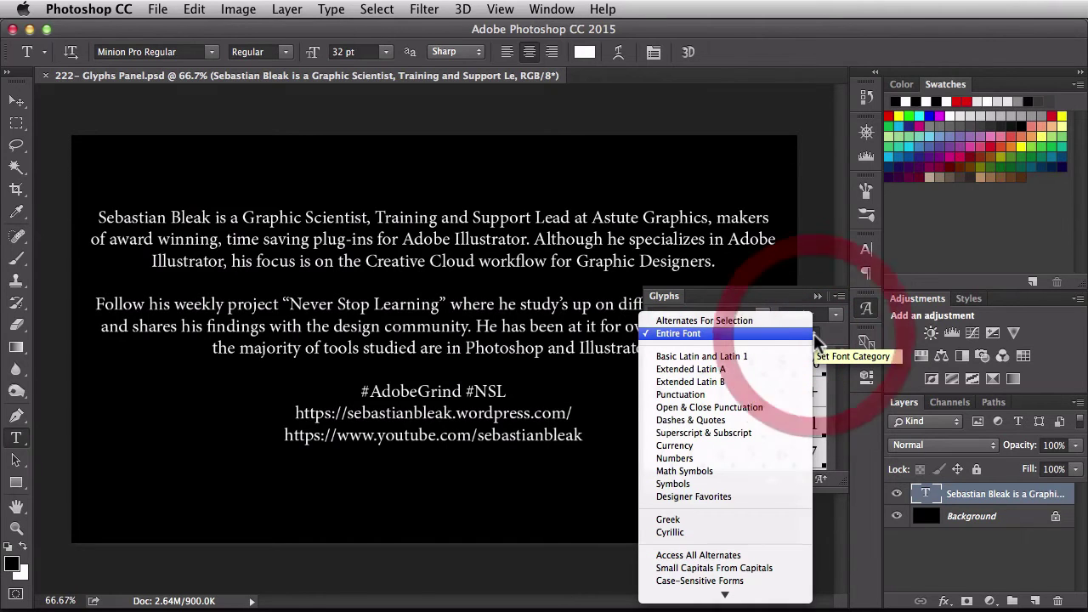
pyautogui.click(760, 444)
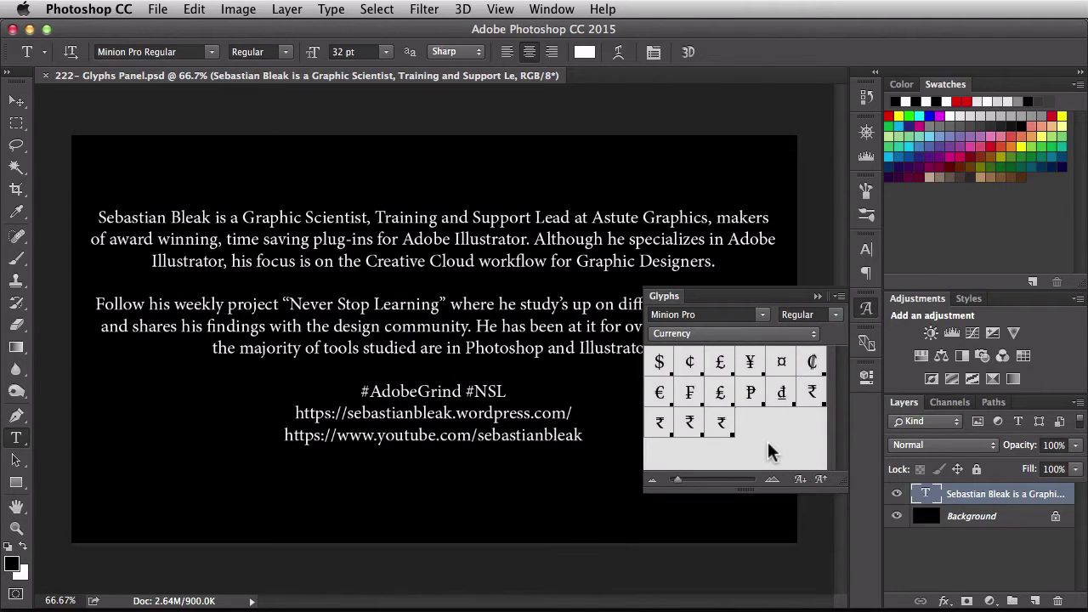
pyautogui.click(807, 334)
pyautogui.click(804, 347)
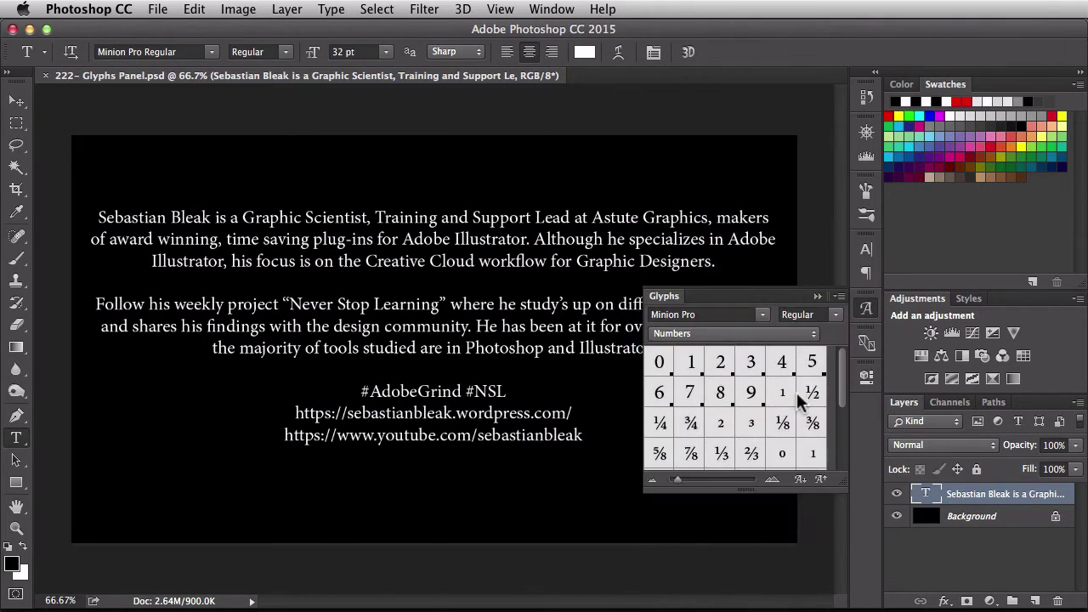
pyautogui.moveTo(815, 388)
# - Select the A of 'Adobe' and set the Glyphs panel to Alternates For Selection
pyautogui.moveTo(402, 240); pyautogui.dragTo(416, 241)
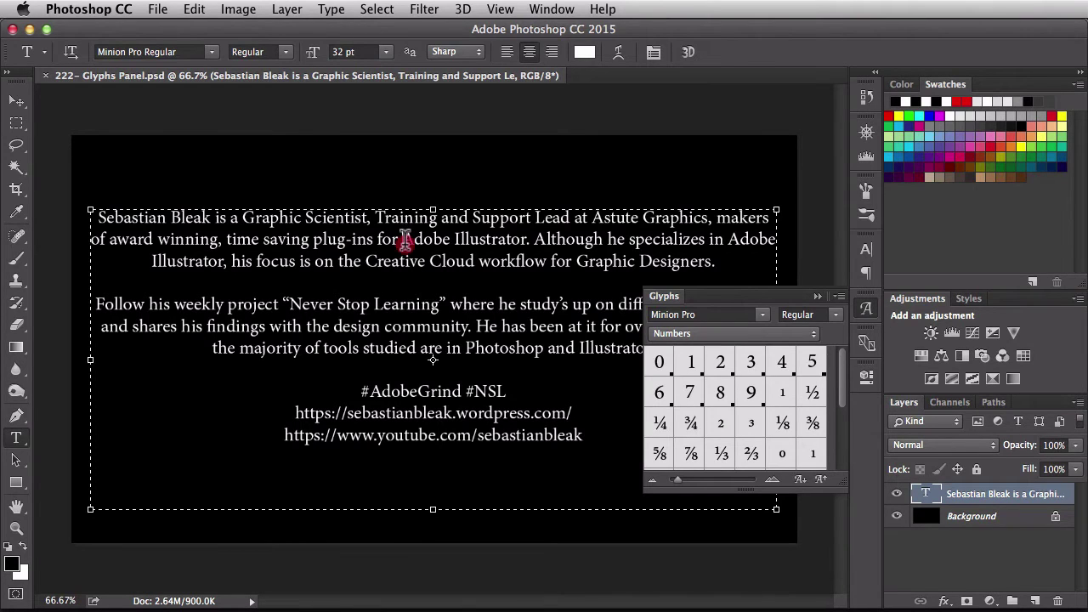
pyautogui.click(692, 334)
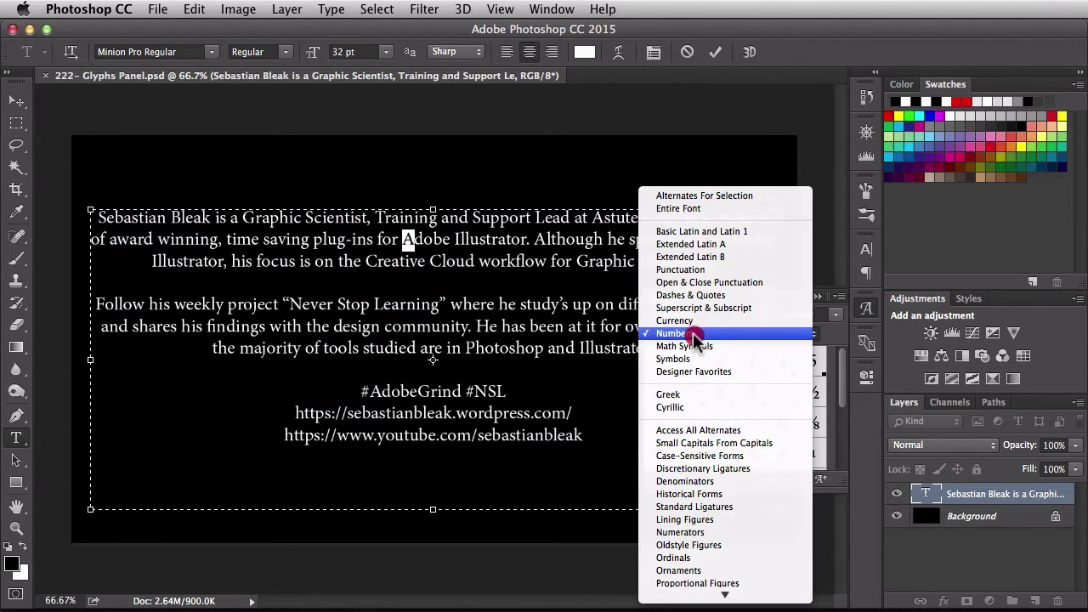
pyautogui.click(768, 198)
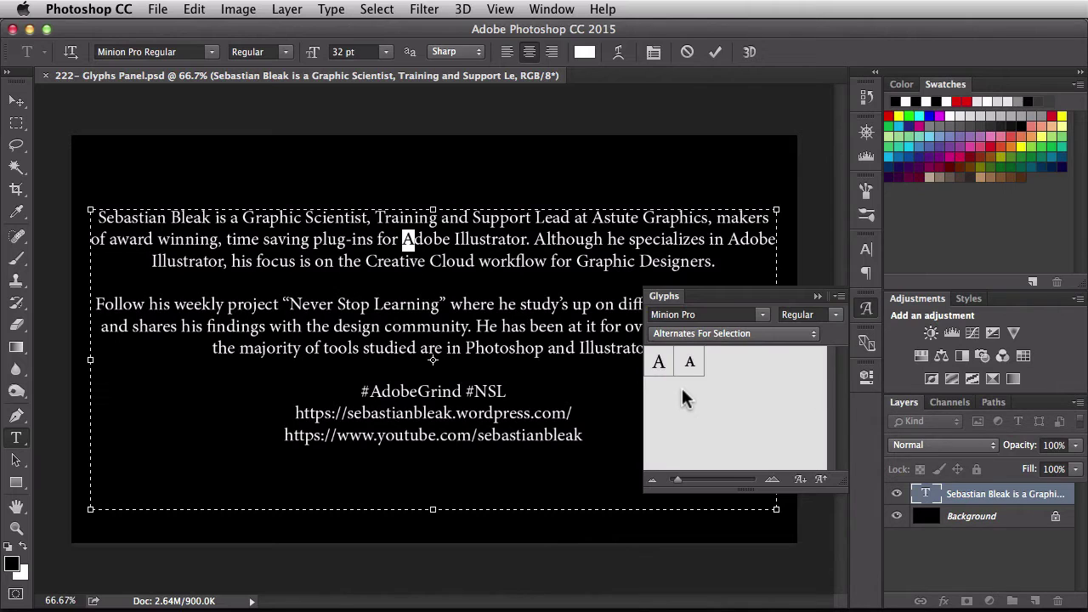
# - Select the w of 'workflow', the H of 'He', then the closing quote to compare alternates
pyautogui.click(484, 261)
pyautogui.moveTo(481, 262); pyautogui.dragTo(493, 261)
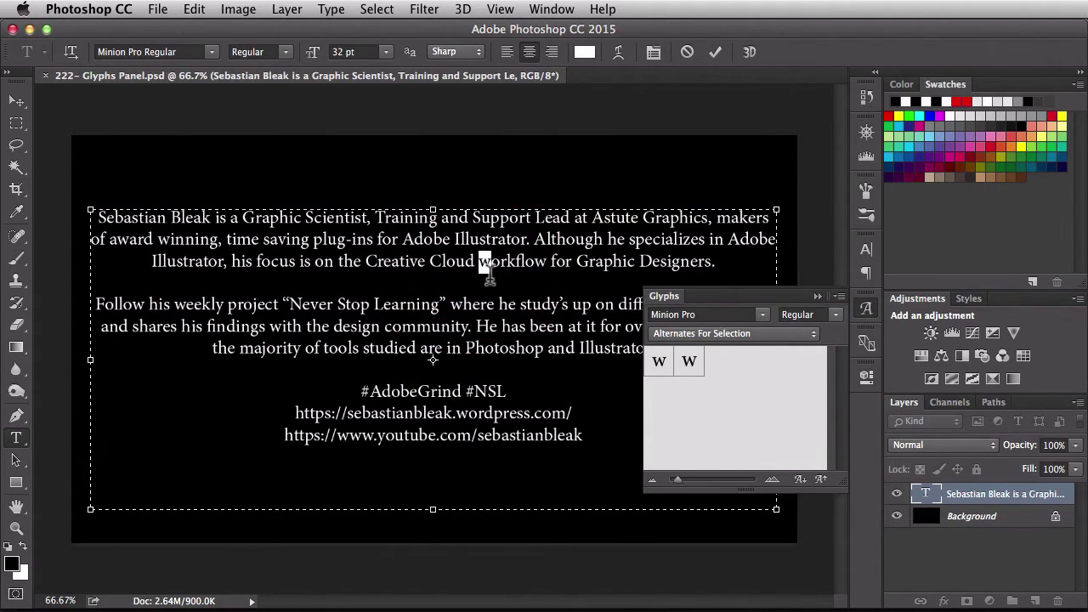
pyautogui.moveTo(475, 326); pyautogui.dragTo(491, 328)
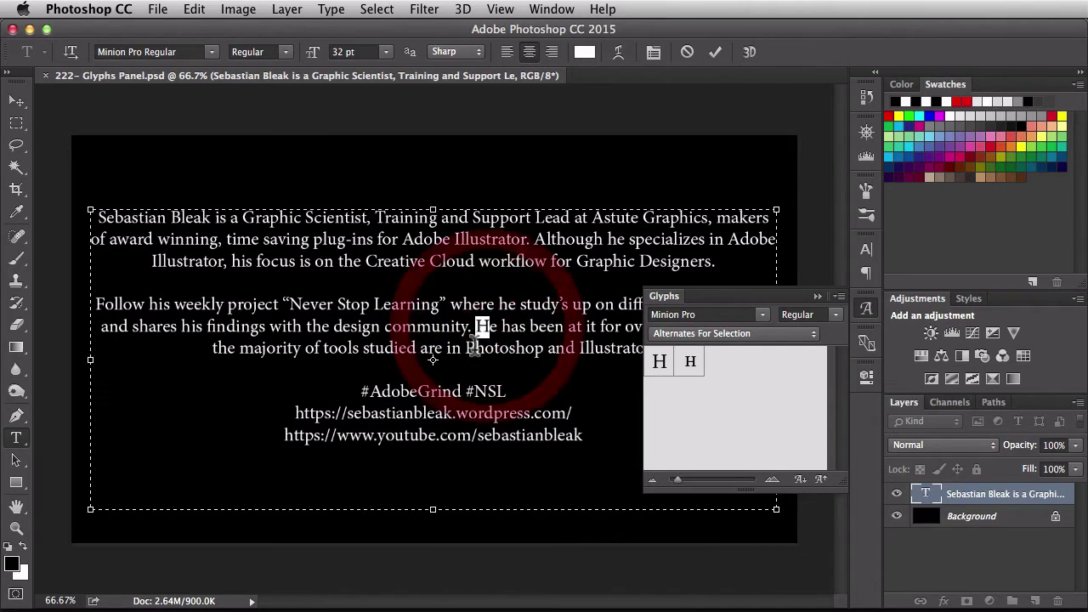
pyautogui.click(440, 301)
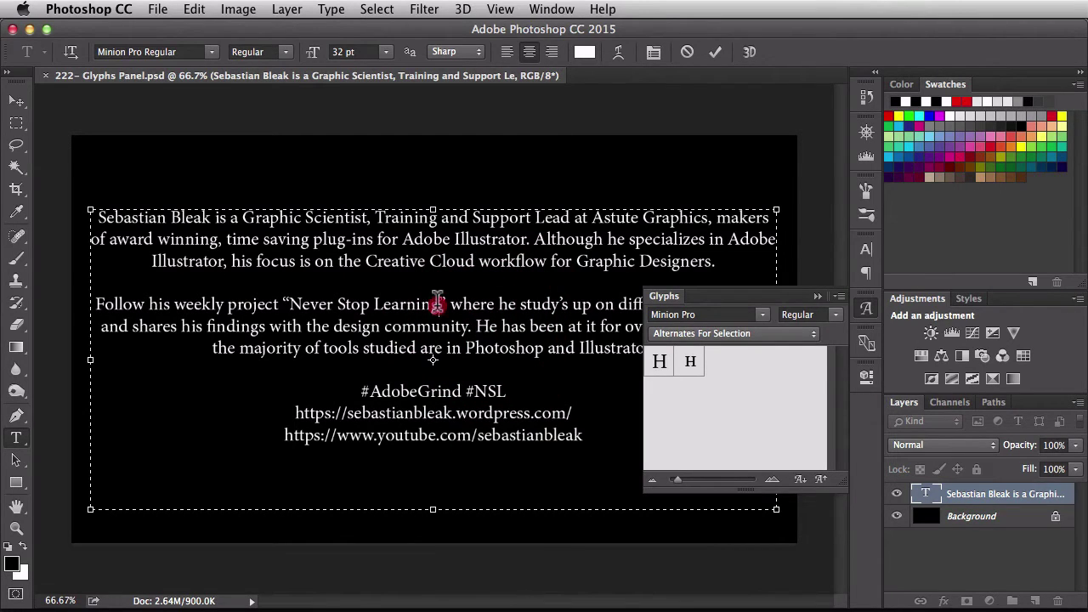
pyautogui.moveTo(439, 302); pyautogui.dragTo(447, 303)
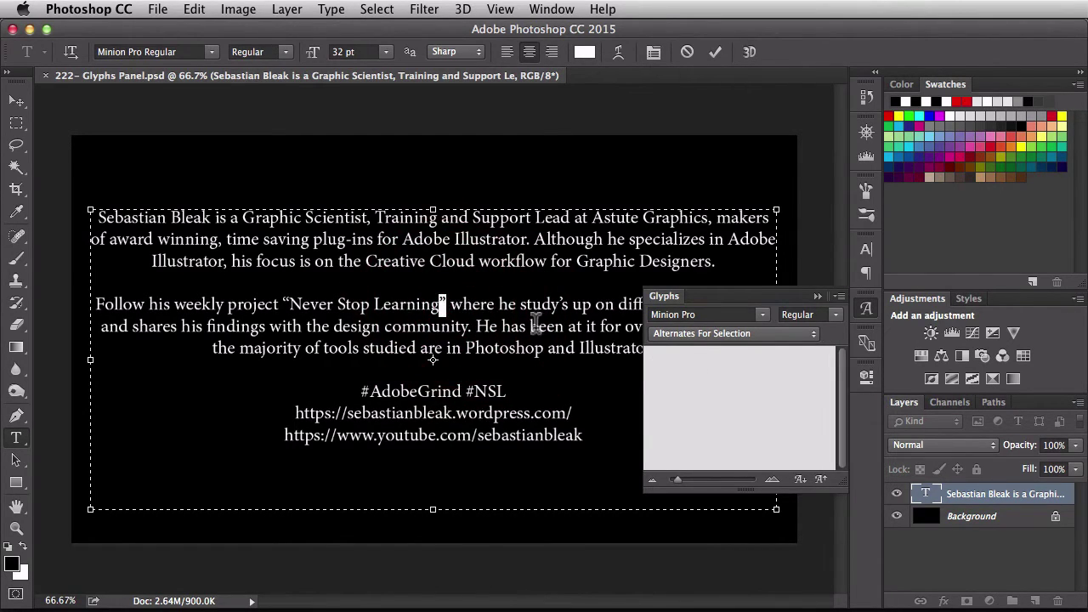
# - Show the Entire Font in the Glyphs panel and scroll through the Minion Pro glyphs
pyautogui.click(678, 332)
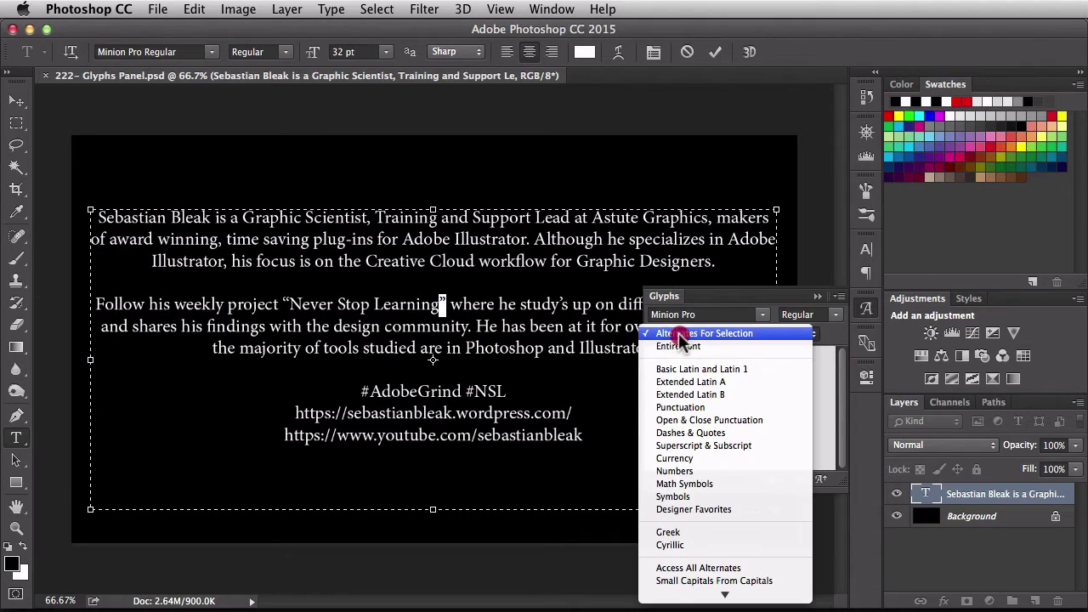
pyautogui.click(750, 343)
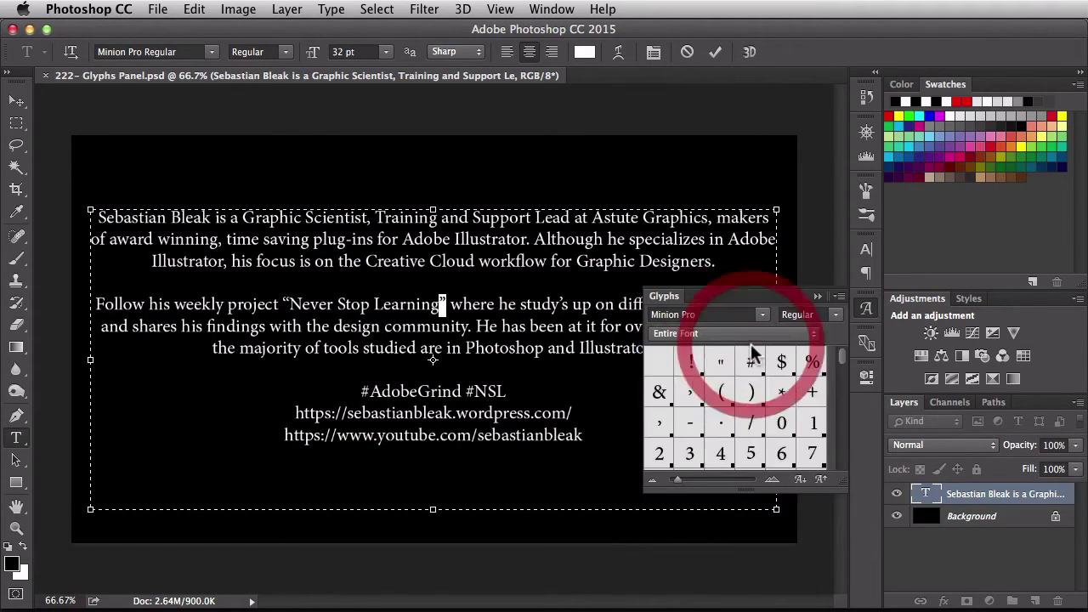
pyautogui.moveTo(840, 361)
pyautogui.mouseDown()
pyautogui.moveTo(844, 387)
pyautogui.moveTo(838, 347)
pyautogui.mouseUp()
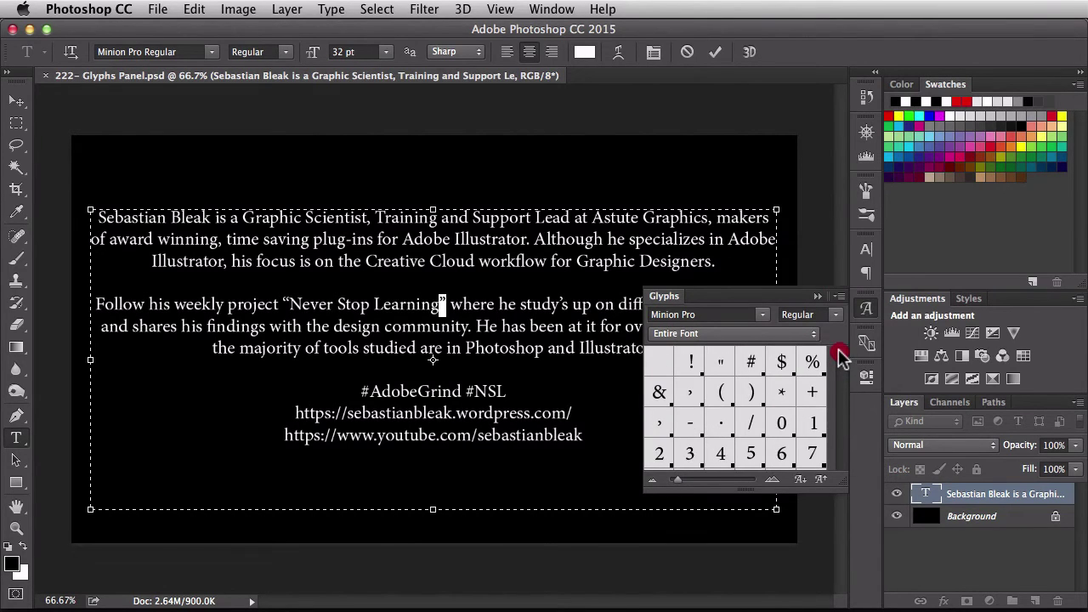
# - Switch to the Designer Favorites glyph set, scroll it, and reopen the glyph set list
pyautogui.click(780, 334)
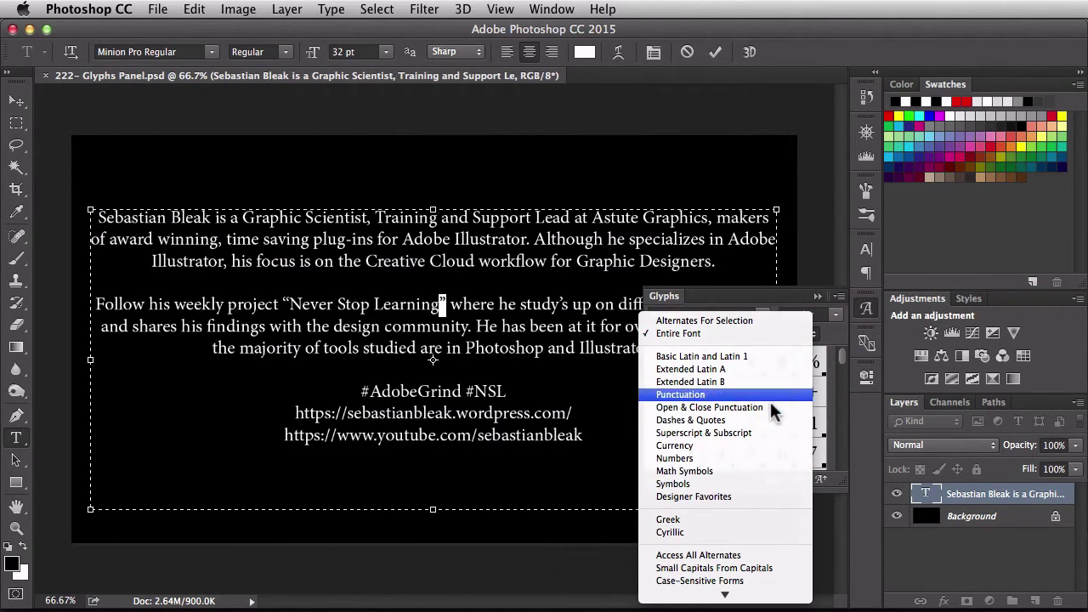
pyautogui.click(763, 499)
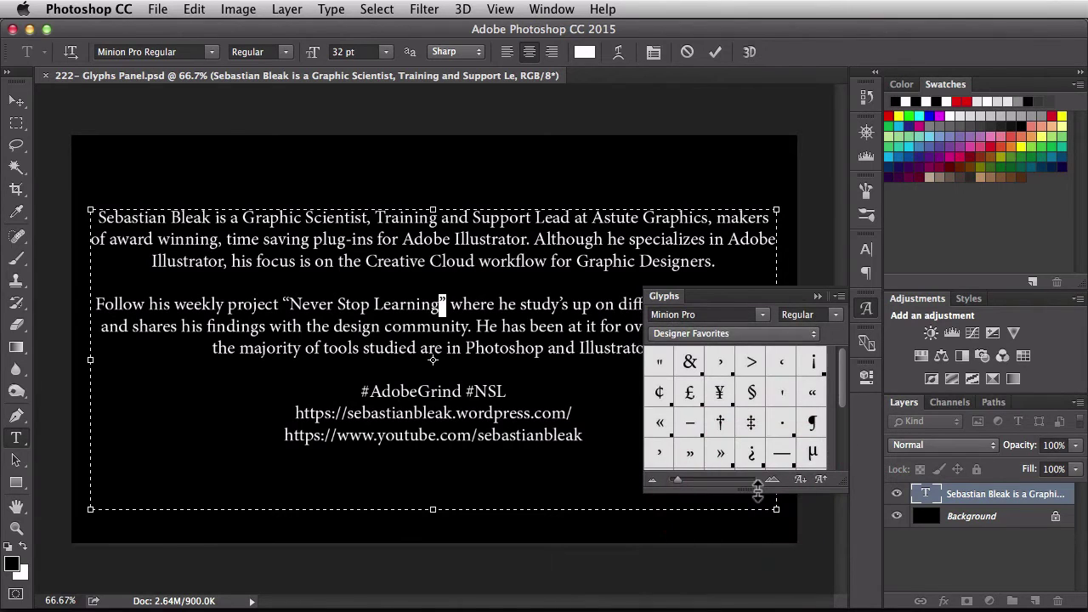
pyautogui.click(846, 383)
pyautogui.moveTo(845, 384)
pyautogui.mouseDown()
pyautogui.moveTo(840, 452)
pyautogui.moveTo(840, 374)
pyautogui.mouseUp()
pyautogui.click(754, 333)
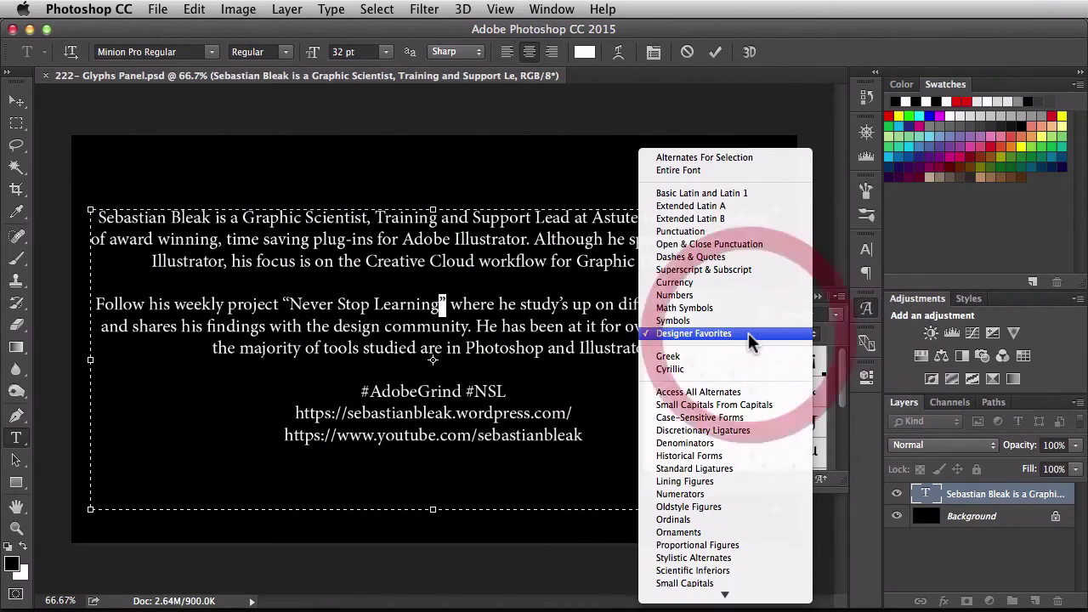
# - Filter glyphs to Currency, commit the text with Esc, and browse the $ alternates
pyautogui.click(754, 283)
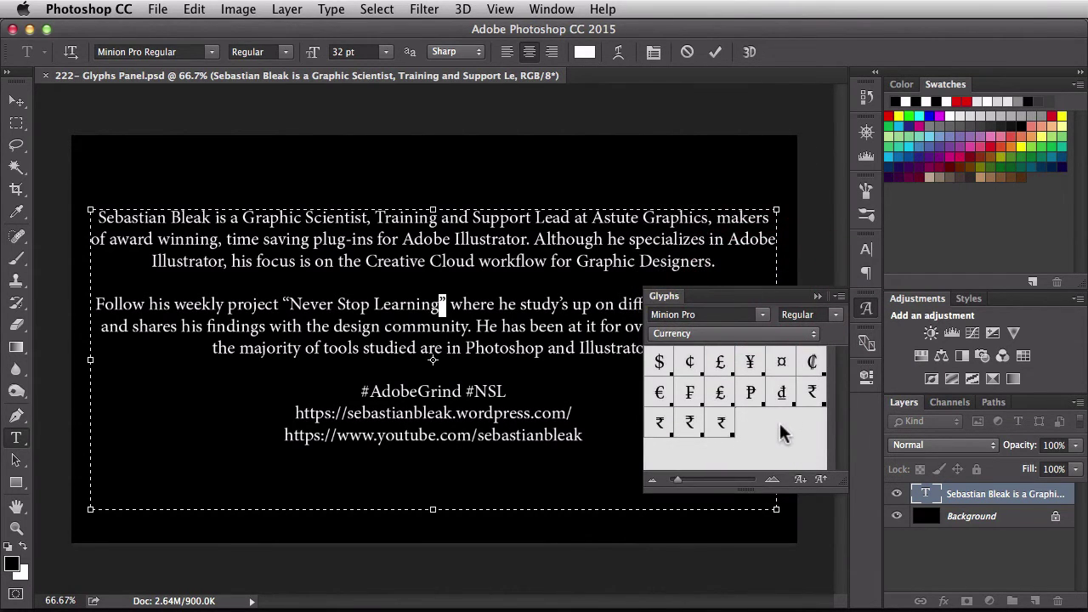
pyautogui.press('Escape')
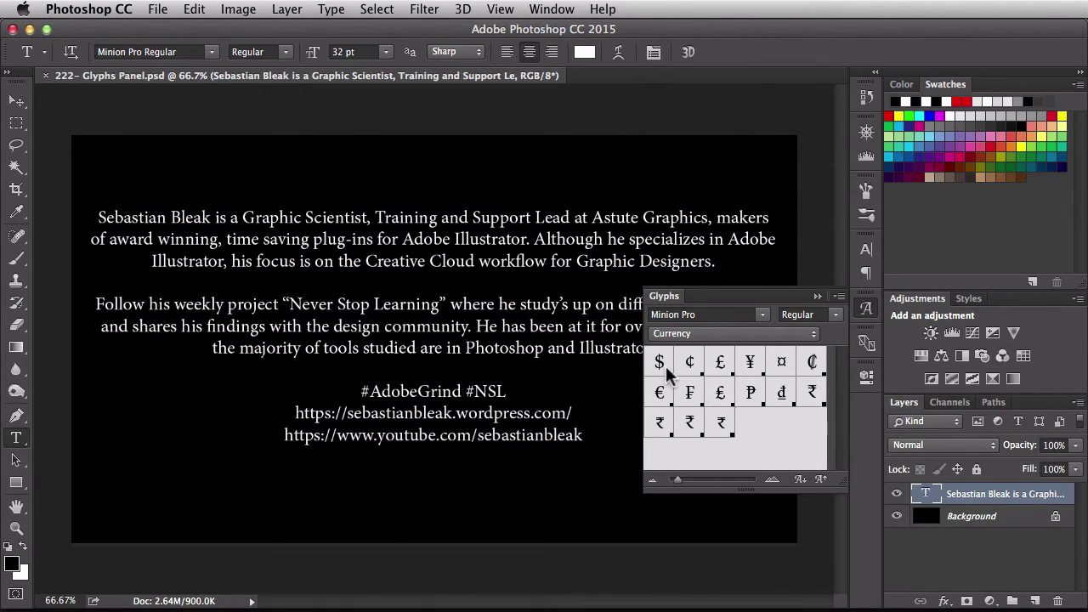
pyautogui.click(661, 363)
pyautogui.moveTo(663, 370); pyautogui.dragTo(820, 476)
# - Preview the £ and ¥ alternates without inserting either
pyautogui.keyDown('alt'); pyautogui.click(720, 394); pyautogui.keyUp('alt')
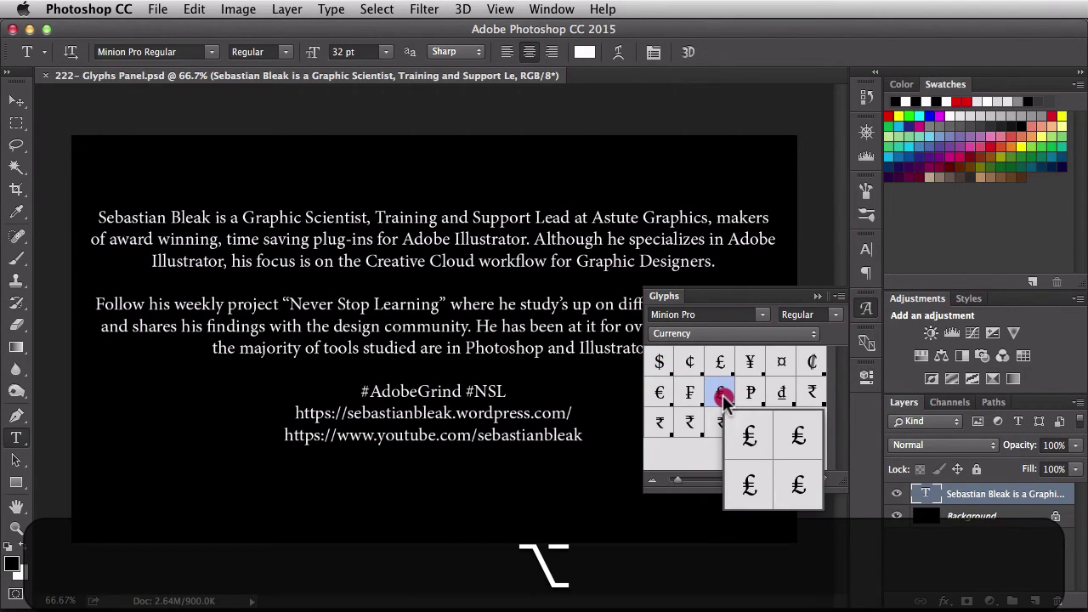
pyautogui.moveTo(723, 399); pyautogui.dragTo(725, 405)
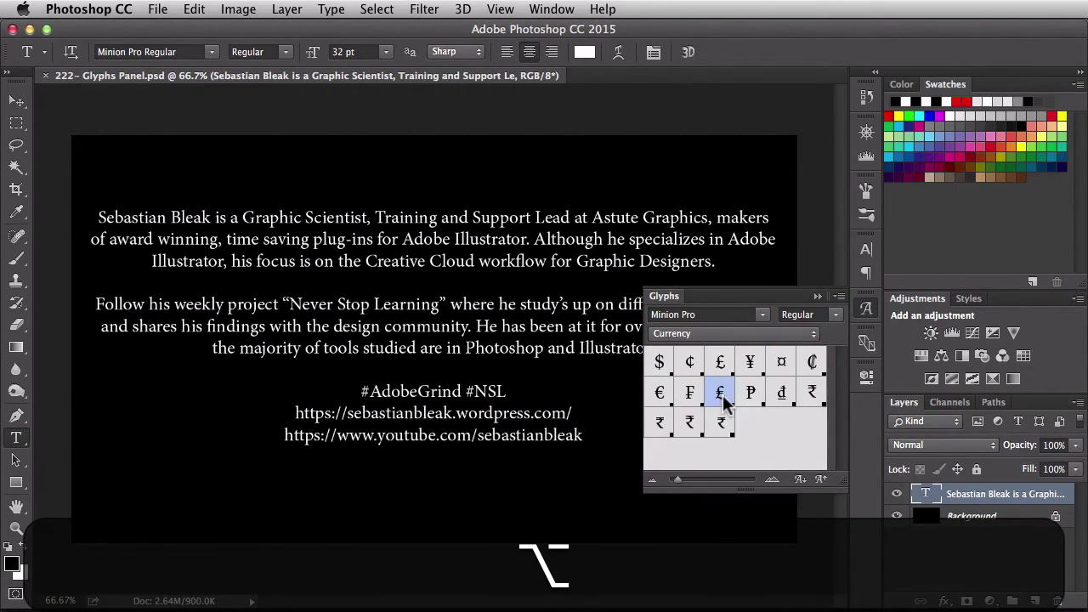
pyautogui.click(750, 363)
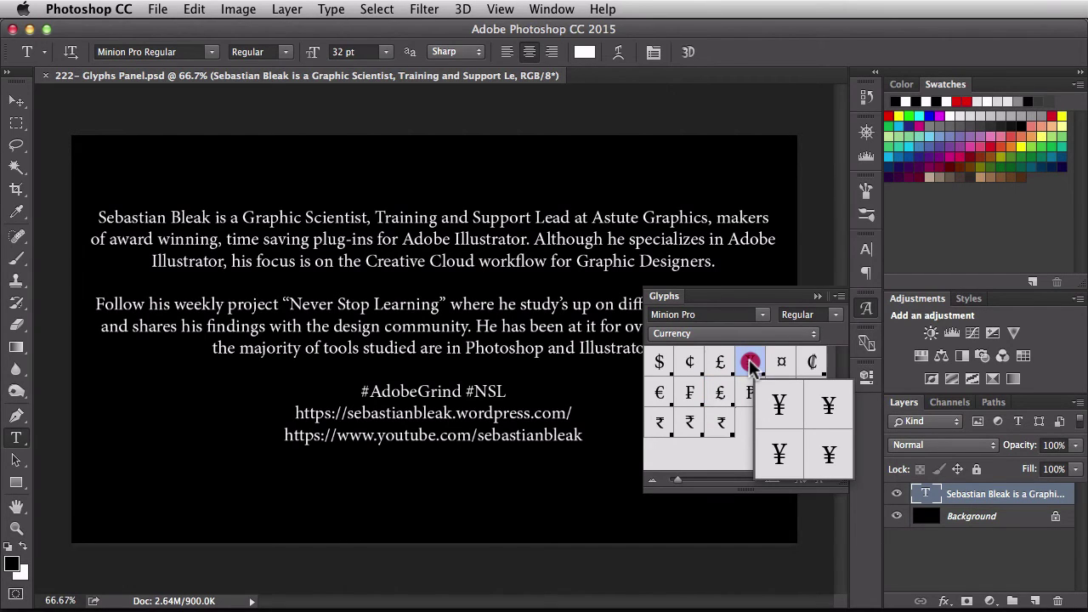
pyautogui.moveTo(751, 363); pyautogui.dragTo(751, 363)
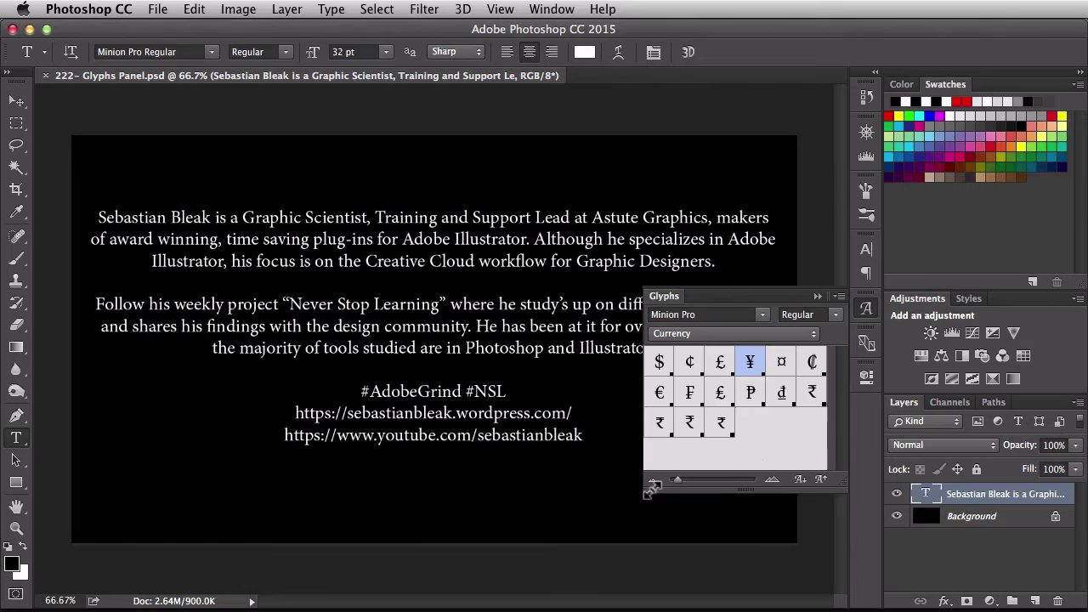
pyautogui.click(771, 477)
pyautogui.click(771, 477)
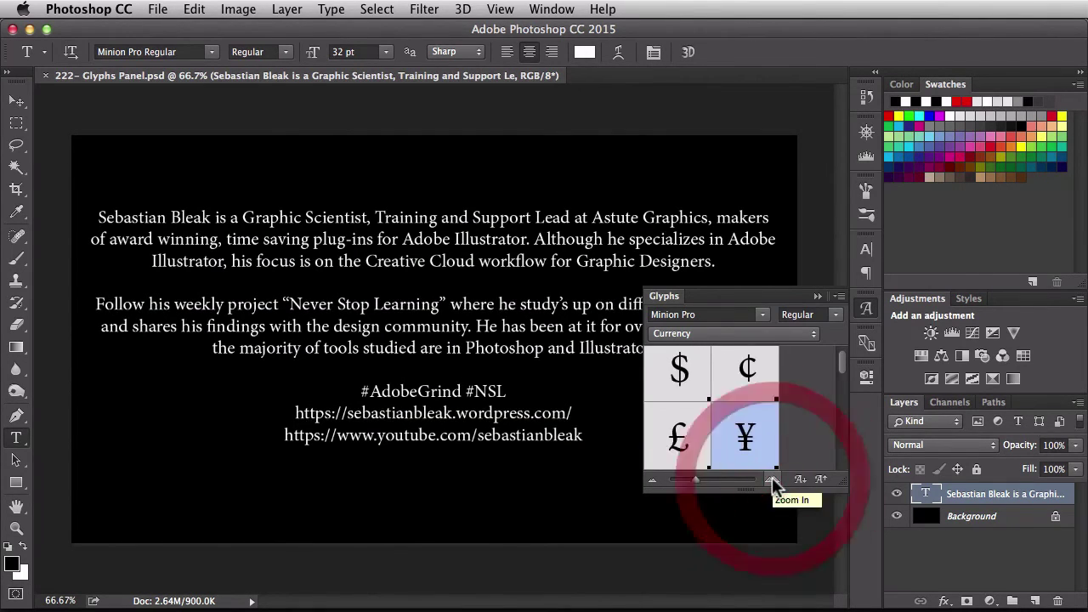
pyautogui.click(653, 480)
pyautogui.click(654, 478)
pyautogui.click(654, 477)
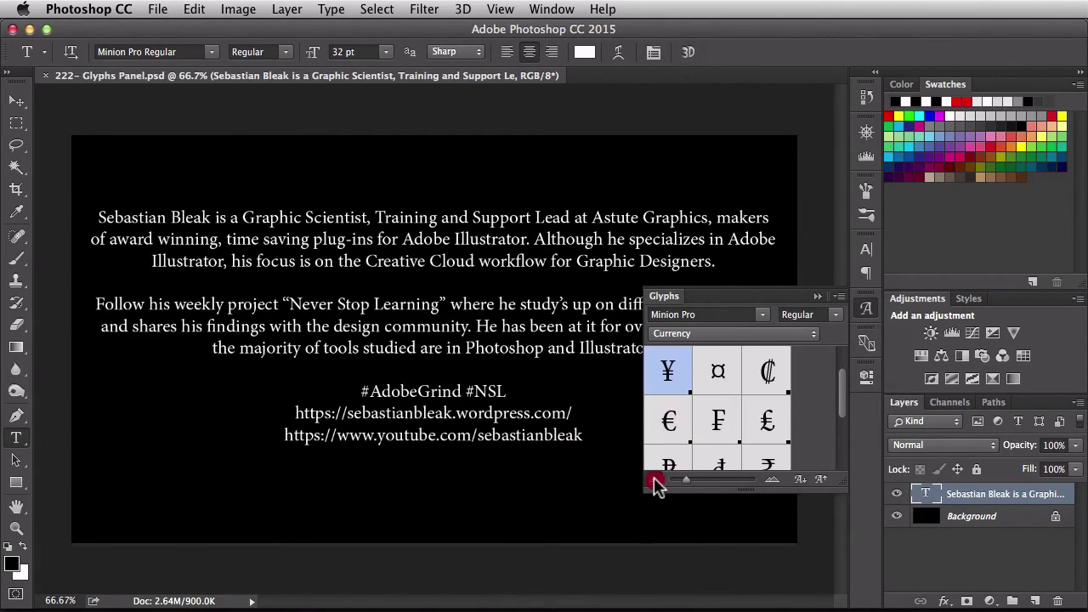
pyautogui.click(656, 478)
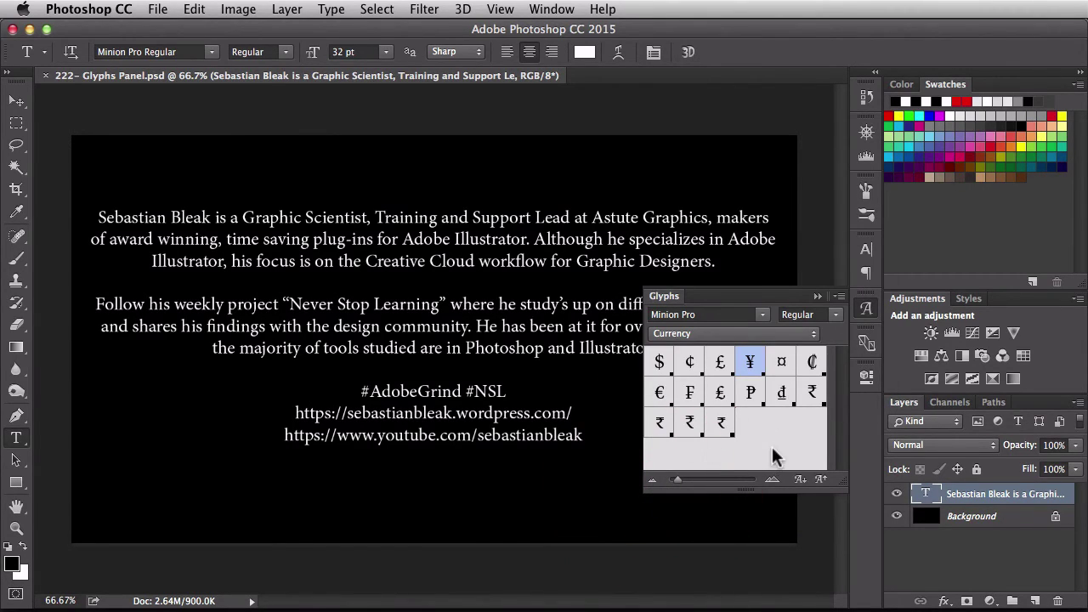
pyautogui.moveTo(678, 479)
pyautogui.mouseDown()
pyautogui.moveTo(719, 478)
pyautogui.moveTo(680, 478)
pyautogui.mouseUp()
pyautogui.click(799, 480)
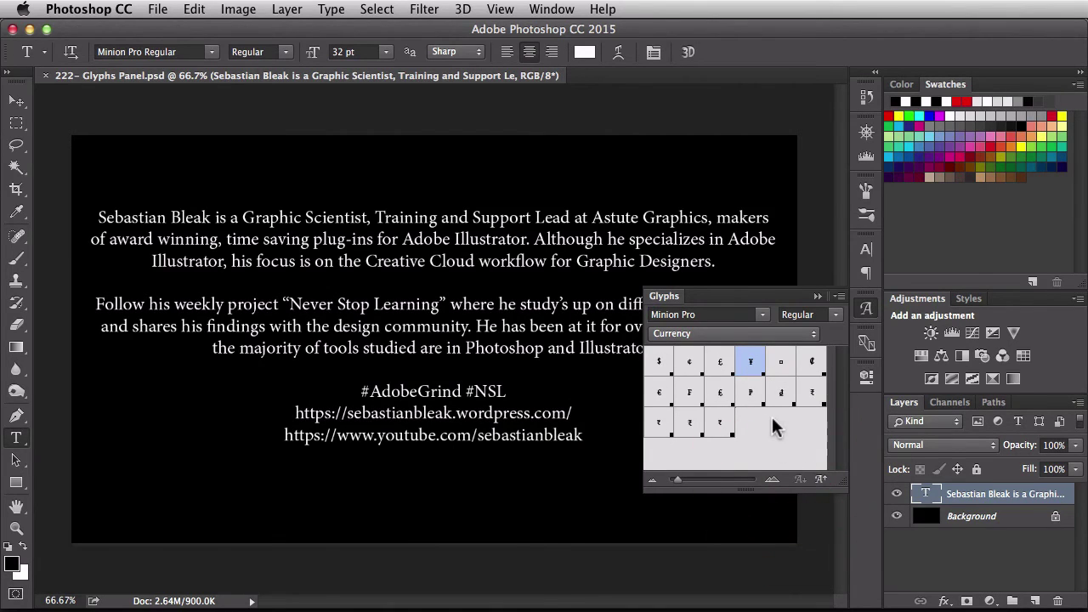
pyautogui.click(822, 480)
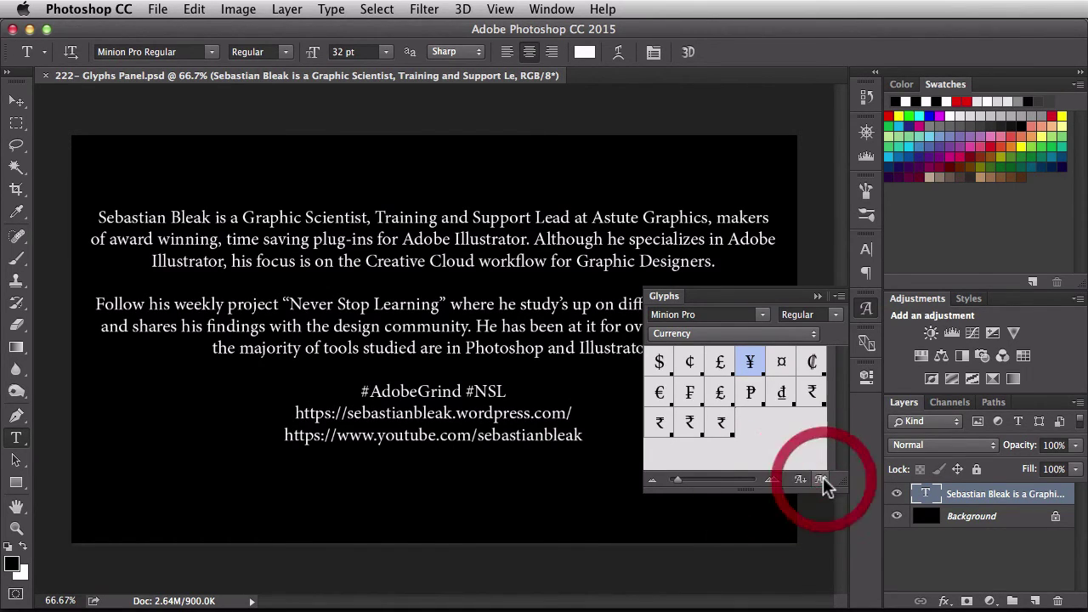
pyautogui.click(821, 480)
pyautogui.click(821, 479)
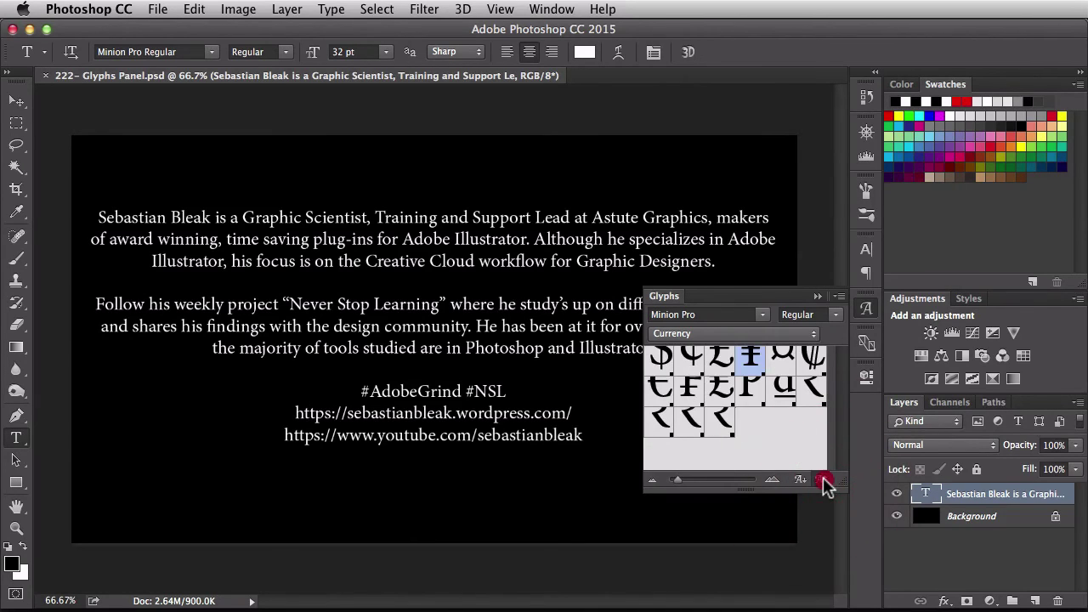
pyautogui.click(821, 480)
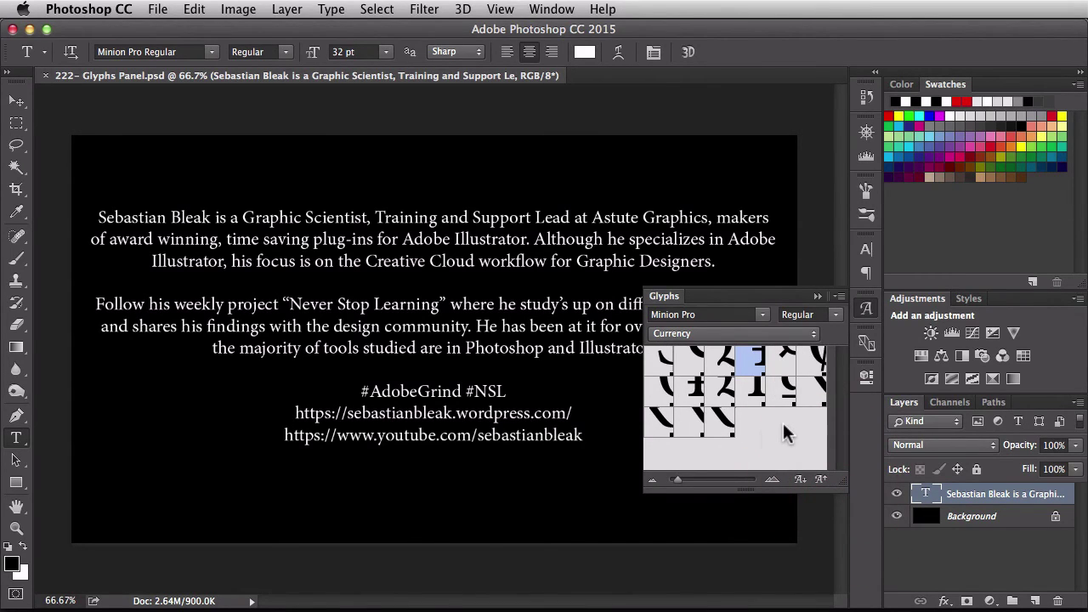
pyautogui.click(799, 480)
pyautogui.click(799, 480)
pyautogui.click(799, 479)
pyautogui.click(799, 479)
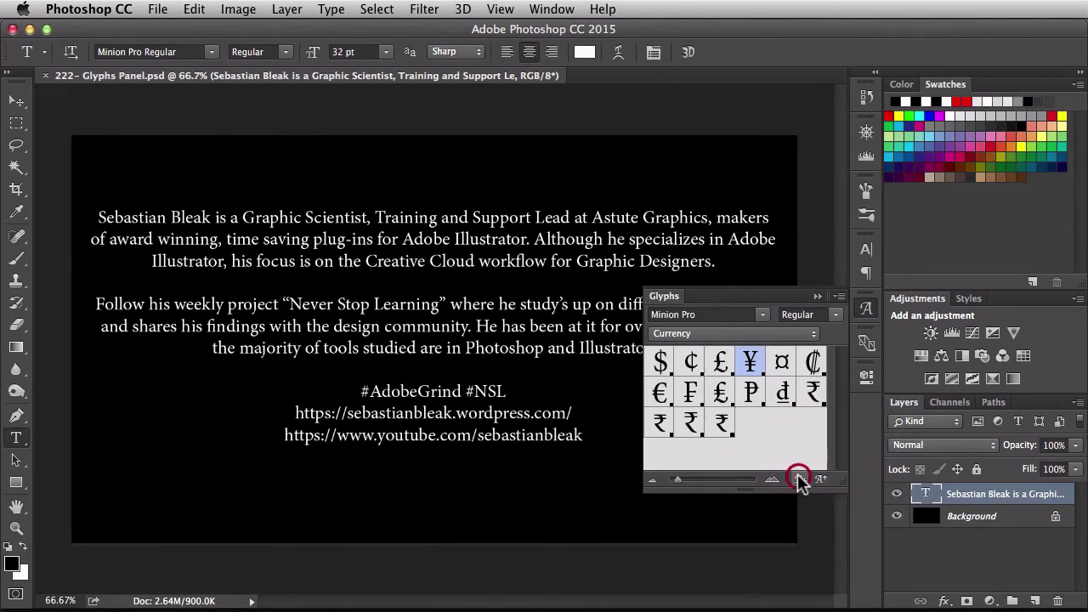
pyautogui.click(799, 479)
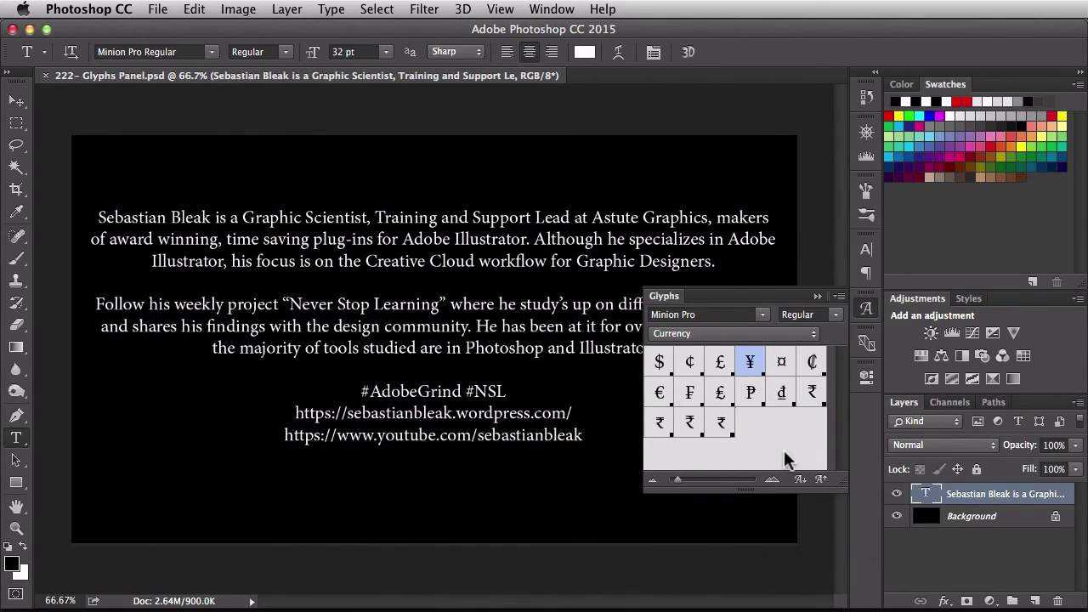